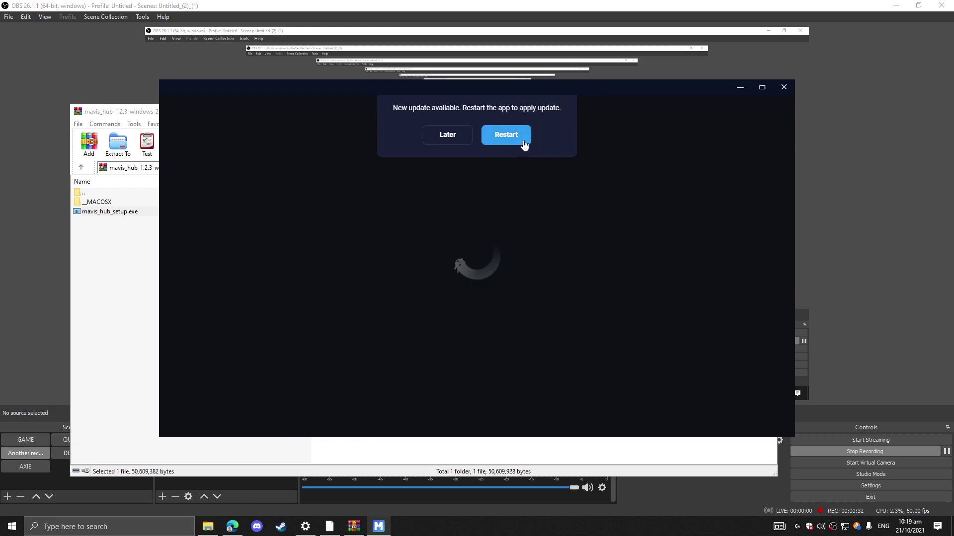
- Restart Mavis Hub from the update banner to apply the pending update
left_click(524, 144)
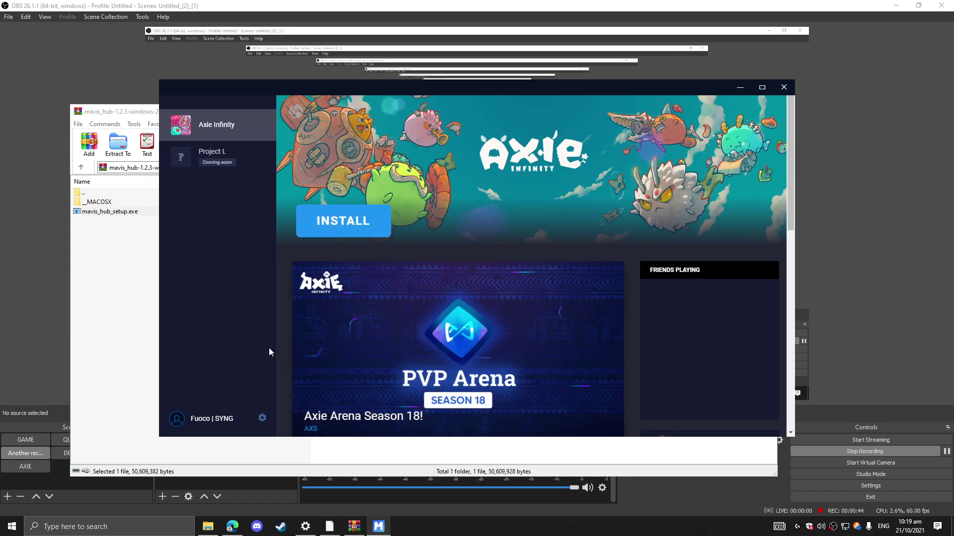
- Install Axie Infinity through to completion and dismiss the finished install dialog
left_click(352, 230)
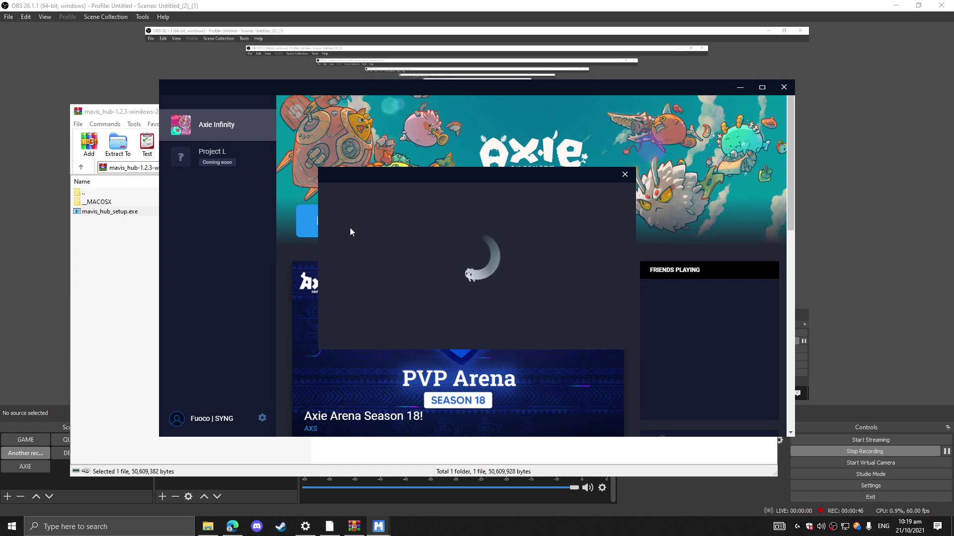
left_click(474, 331)
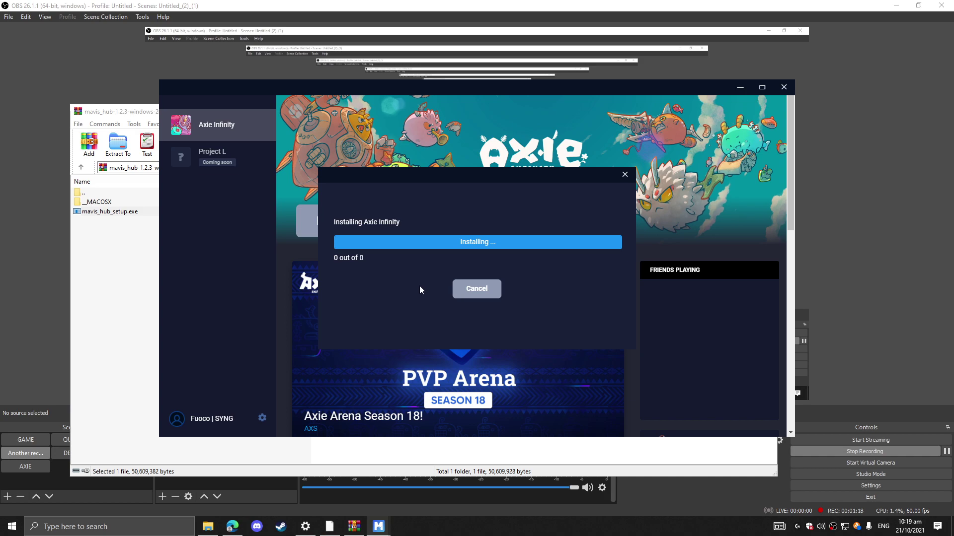
left_click(478, 274)
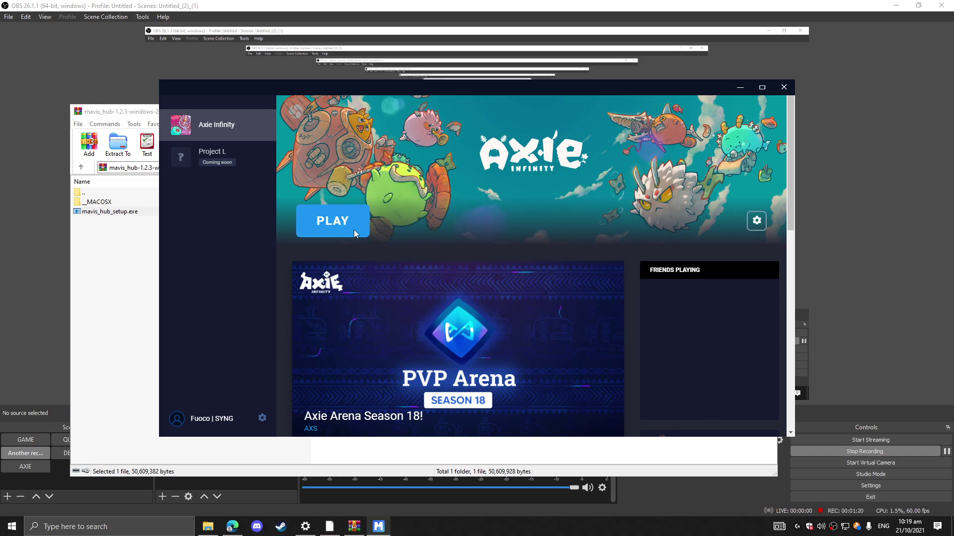
- Launch Axie Infinity, then quit it with Esc twice while it hangs on the loading screen
left_click(321, 220)
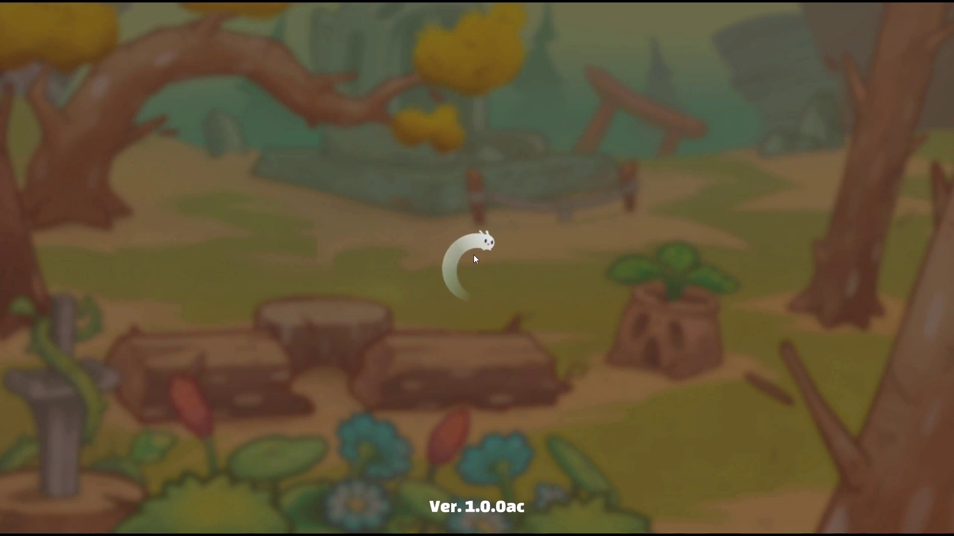
key("Escape")
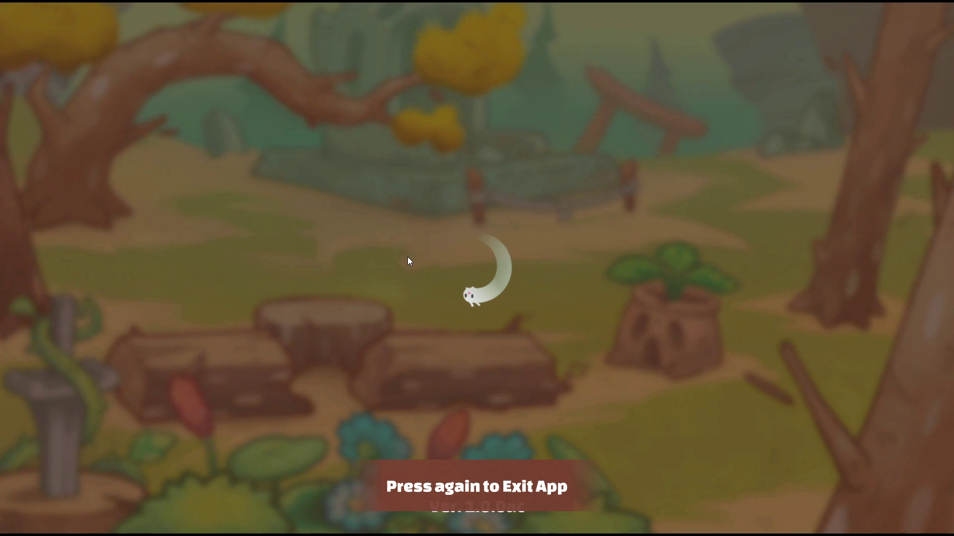
key("Escape")
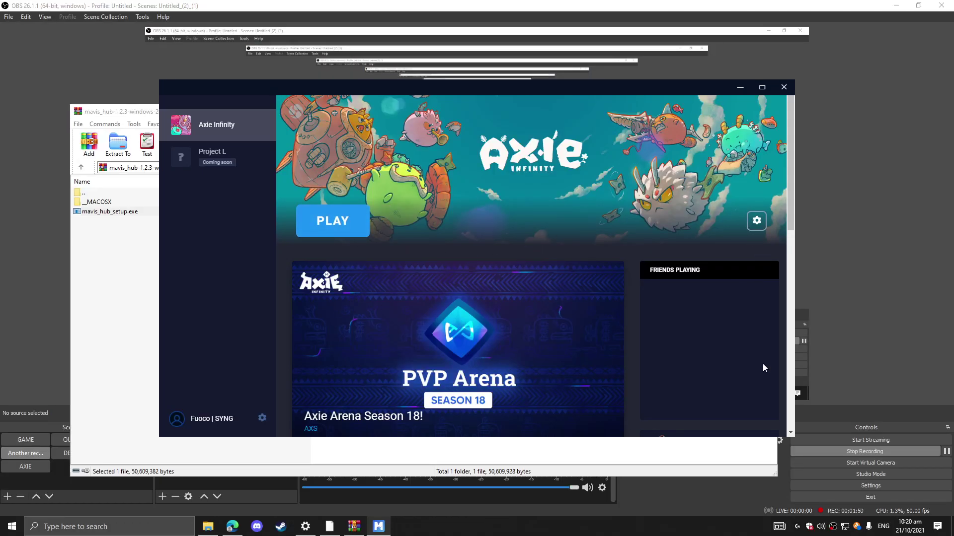
- Open Add or remove programs via a 'un' search and filter the app list for 'mavis'
left_click(160, 529)
type("un")
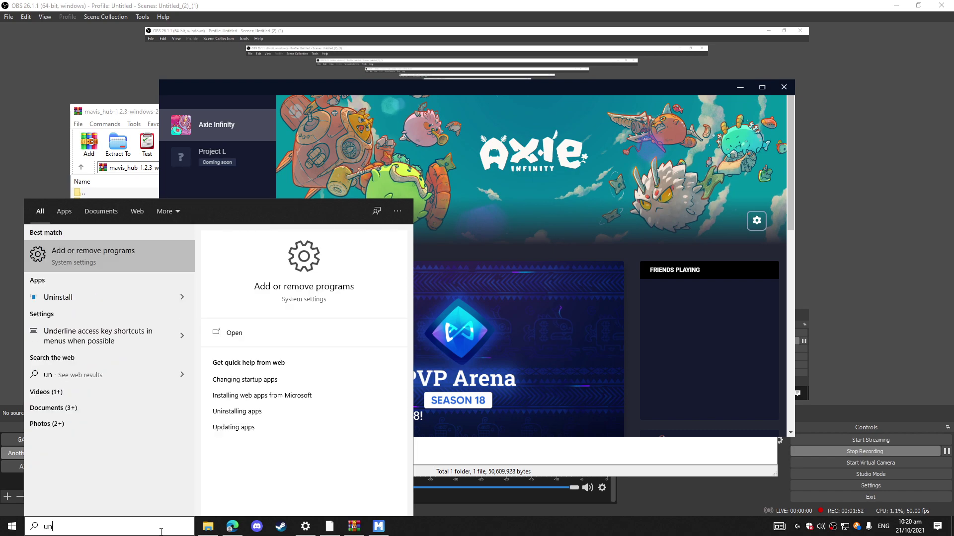
key("Return")
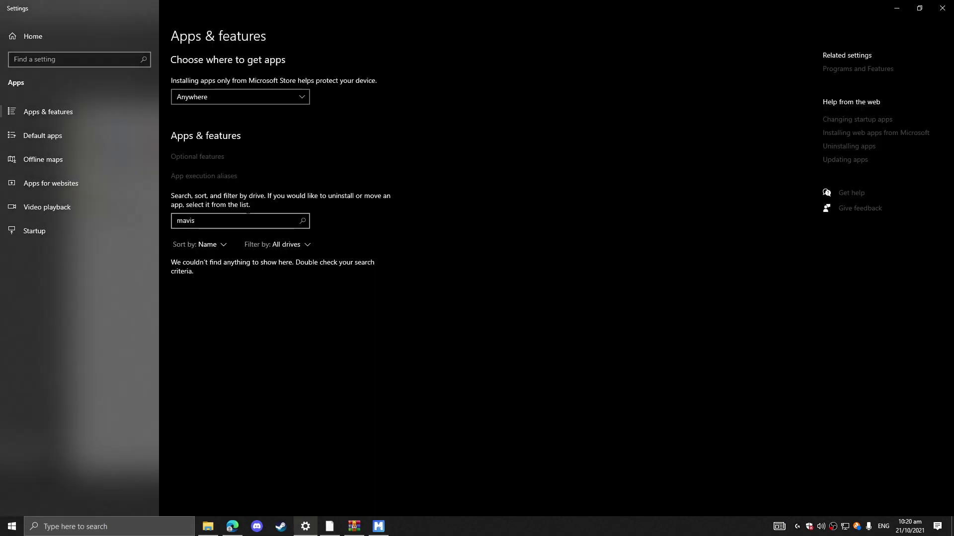
double_click(248, 219)
key("BackSpace")
type("mavis")
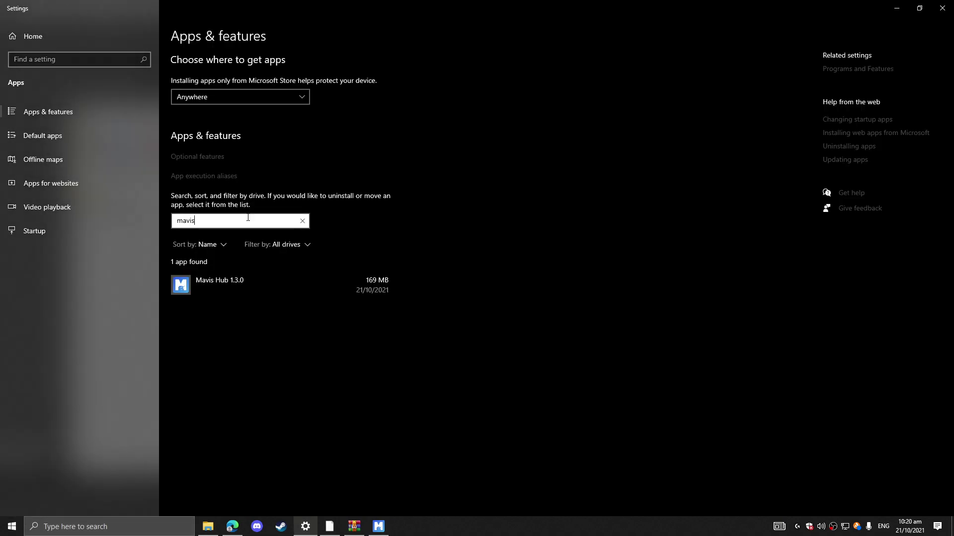
- Uninstall Mavis Hub, letting the uninstaller close the running hub, then clear the app filter
left_click(257, 297)
left_click(366, 327)
left_click(404, 303)
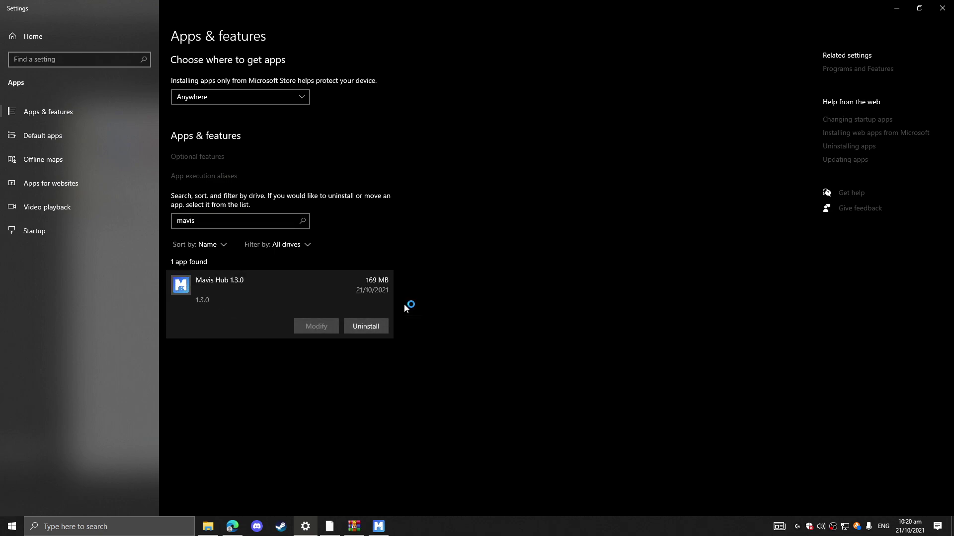
left_click(478, 294)
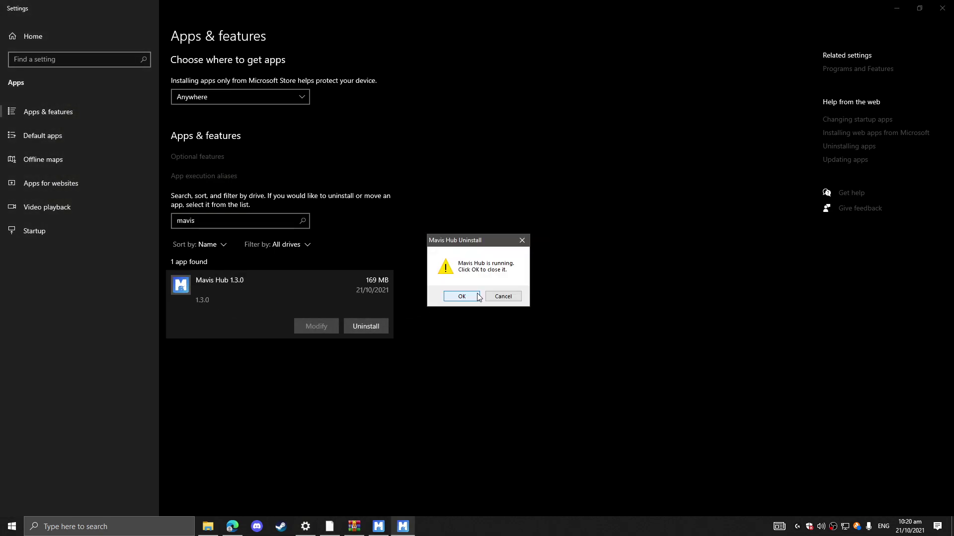
left_click(461, 297)
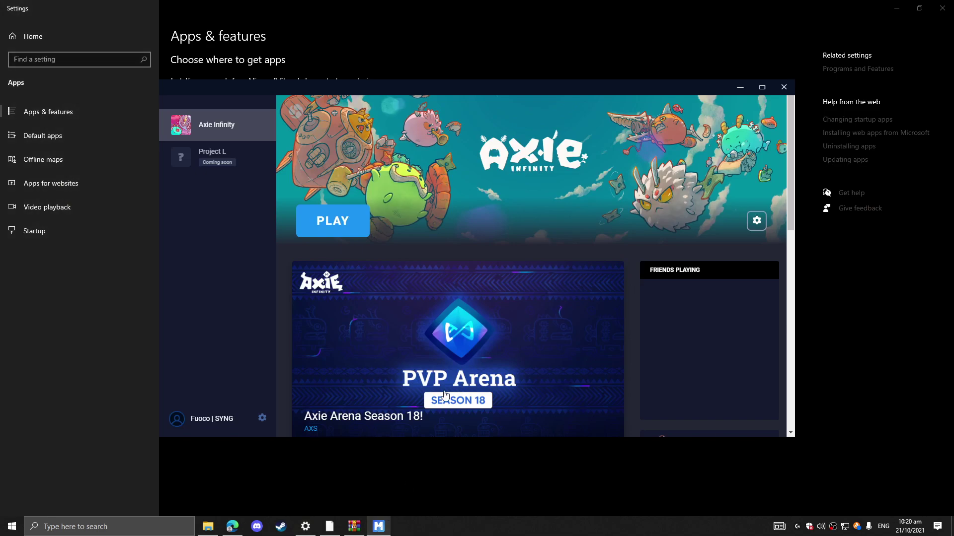
left_click(784, 88)
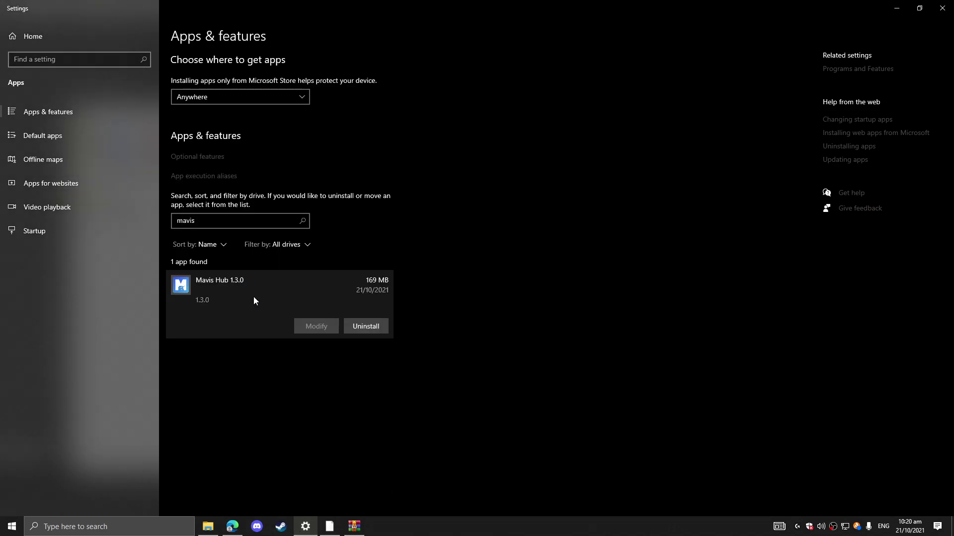
left_click(227, 224)
key("ctrl+a")
key("BackSpace")
- Check the Windows AppData path in the Mavis Hub folder article, then show Local Disk (C:) in File Explorer
left_click(233, 526)
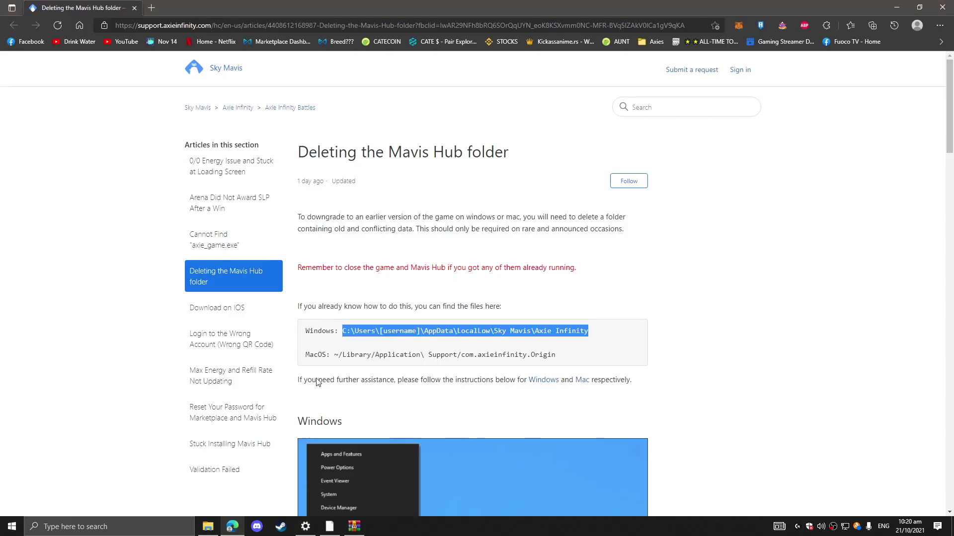
scroll(355, 201, "down", 1)
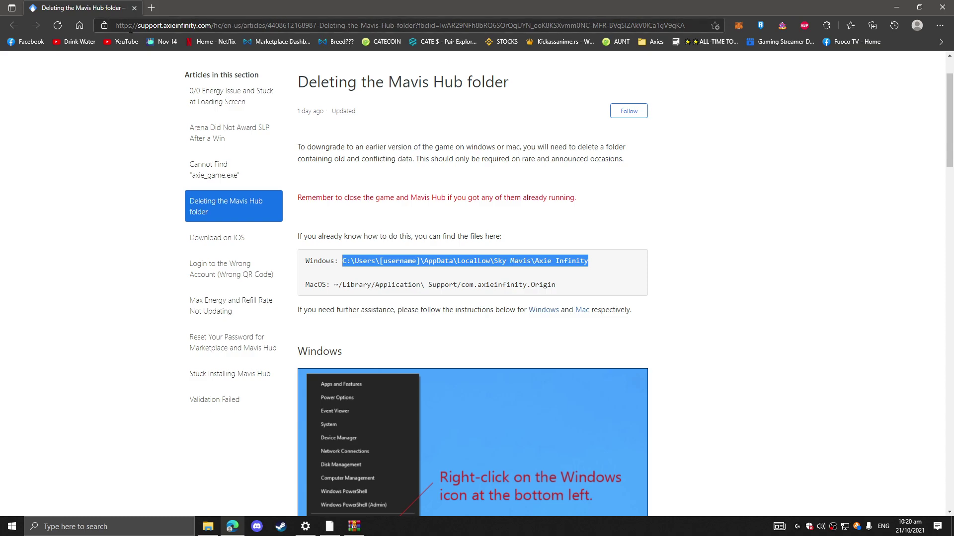
scroll(394, 113, "up", 1)
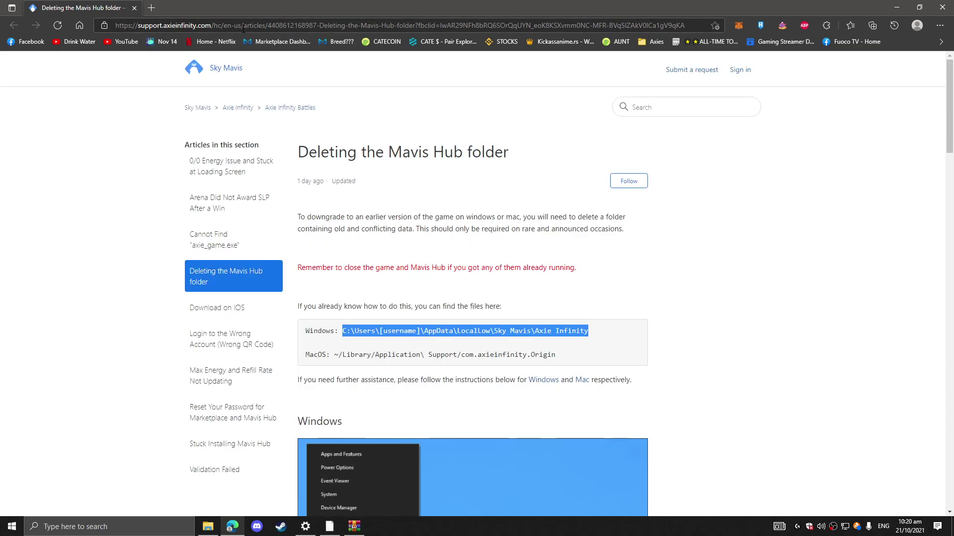
left_click(442, 249)
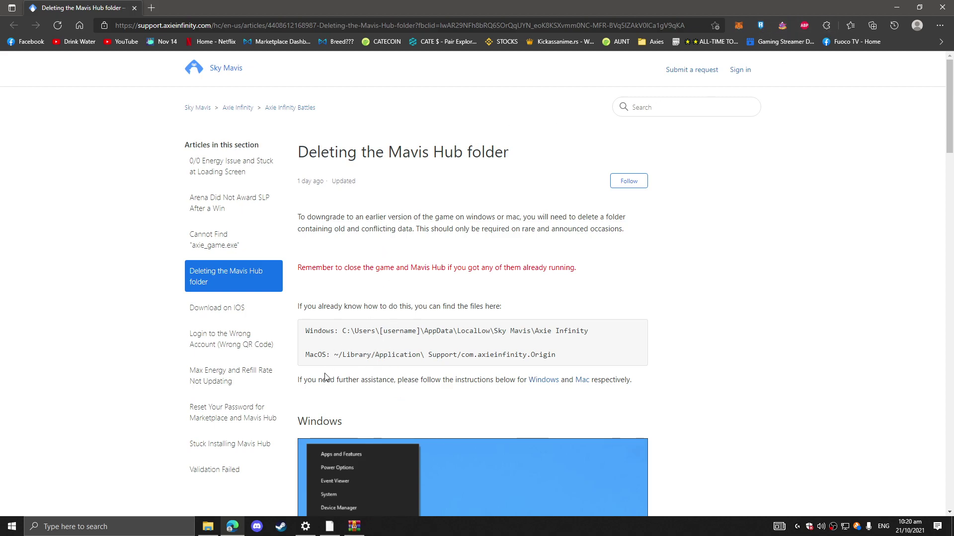
scroll(350, 301, "down", 1)
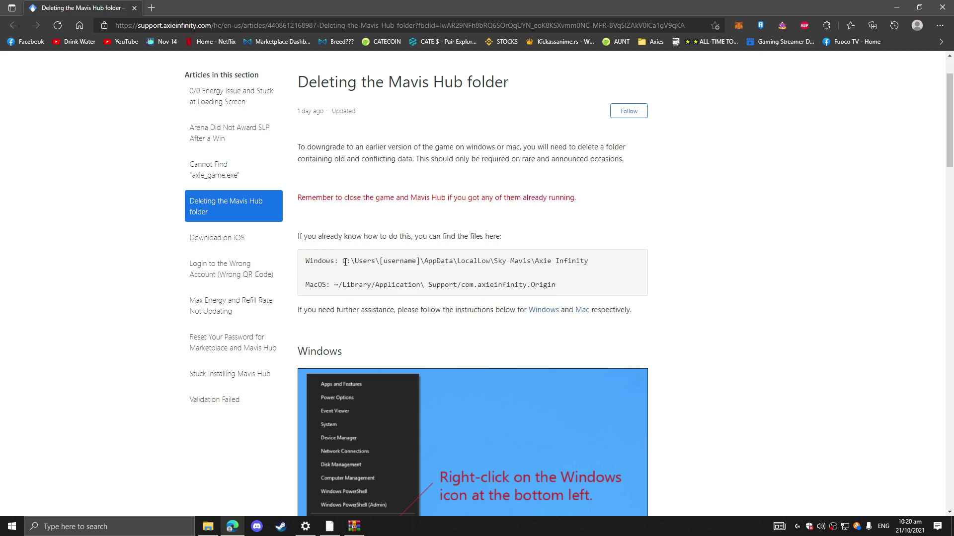
left_click_drag(345, 263, 596, 265)
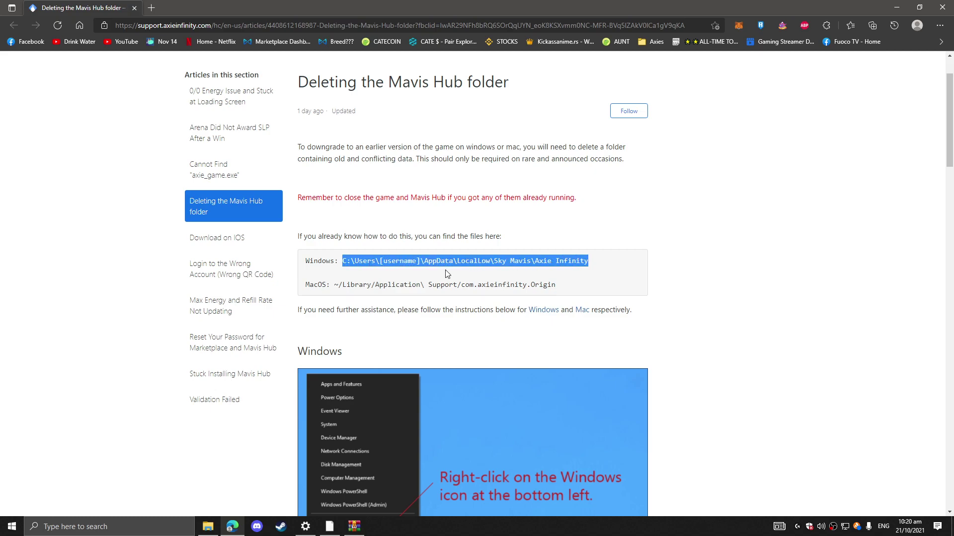
left_click(317, 303)
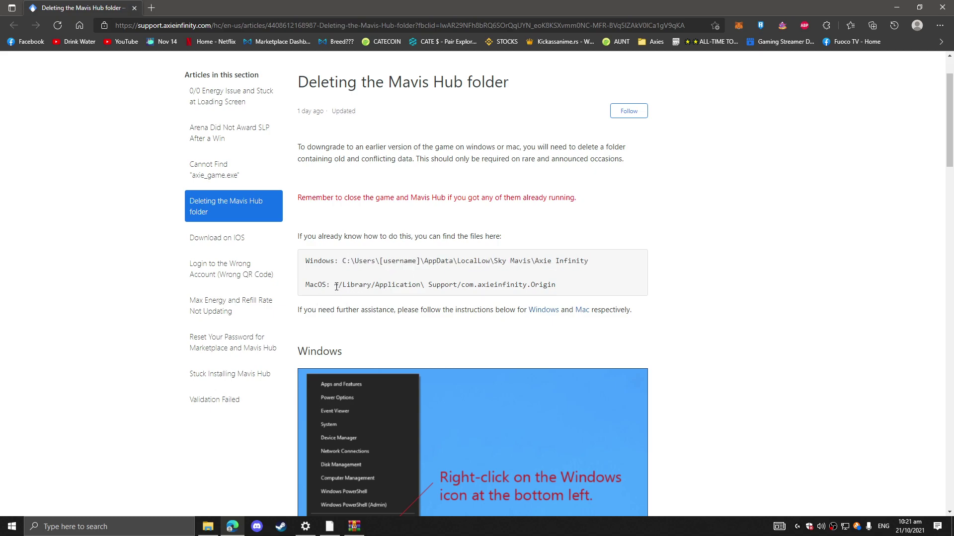
left_click_drag(336, 287, 559, 289)
left_click(554, 296)
left_click(208, 527)
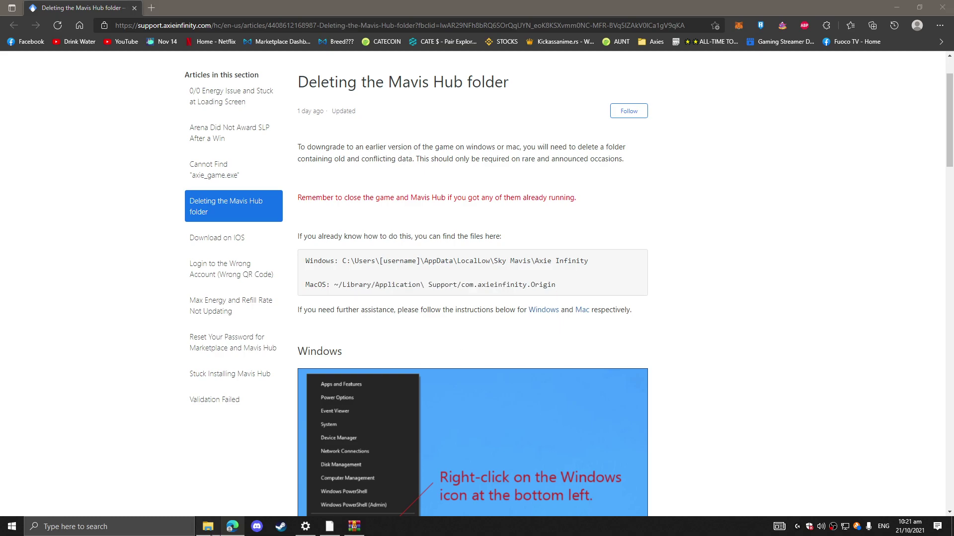
left_click(553, 297)
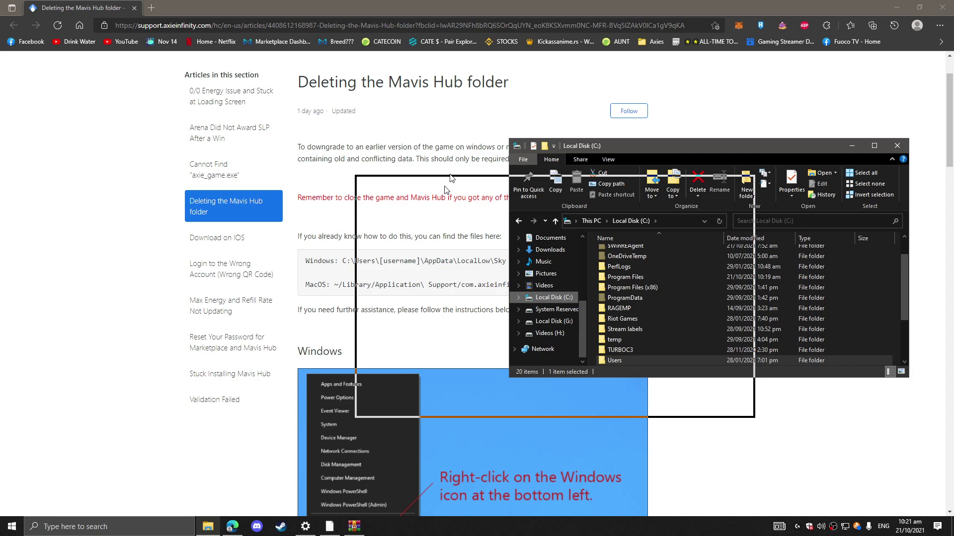
- Move File Explorer aside and search 'folder' to reach File Explorer Options
left_click_drag(445, 188, 469, 87)
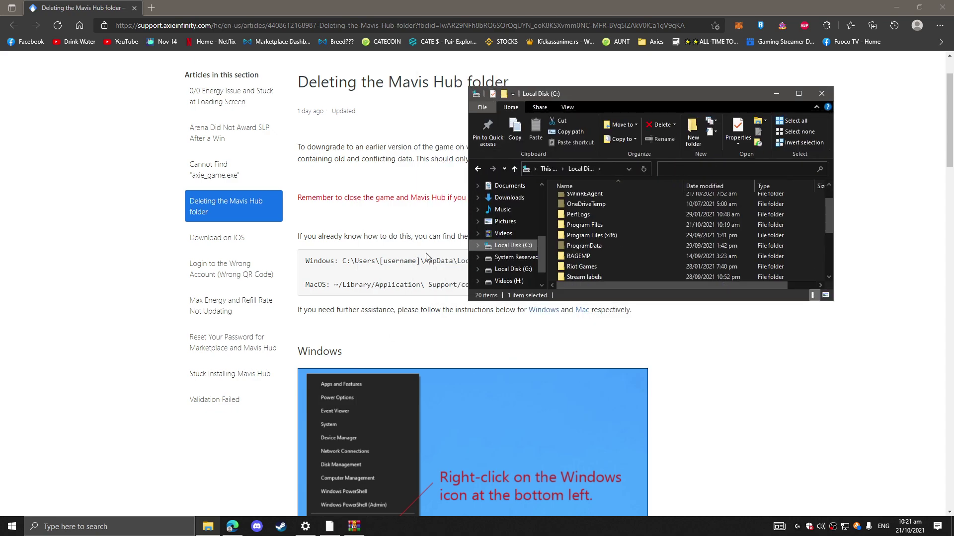
left_click(425, 257)
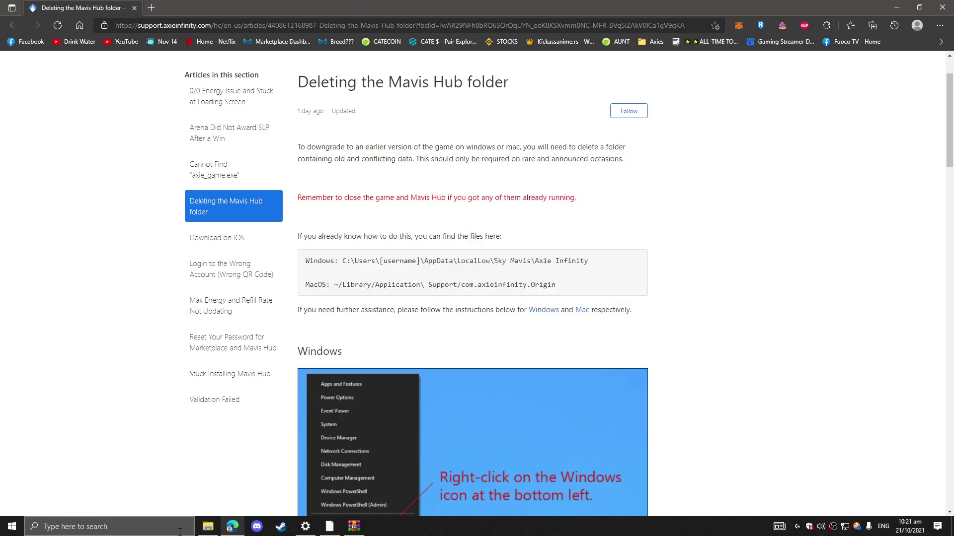
left_click(154, 525)
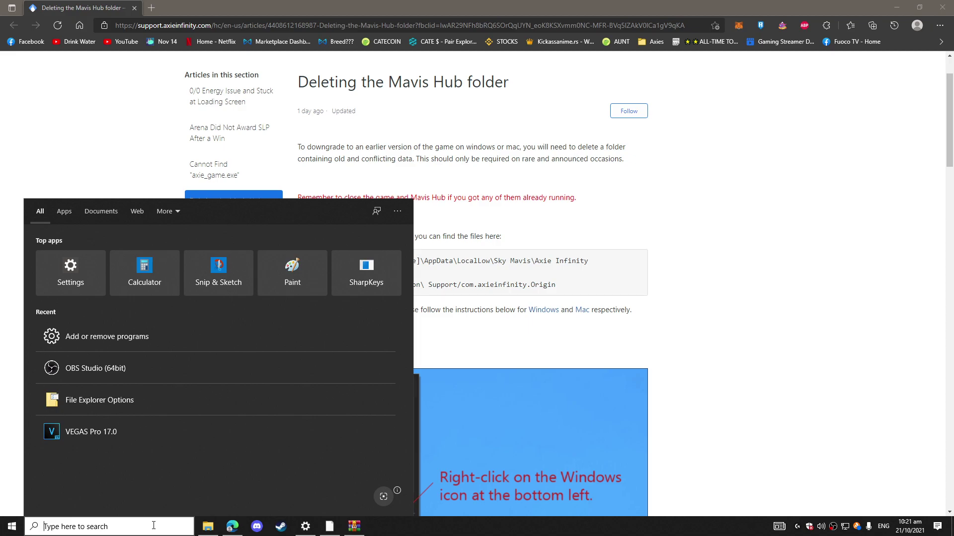
type("folder")
key("Return")
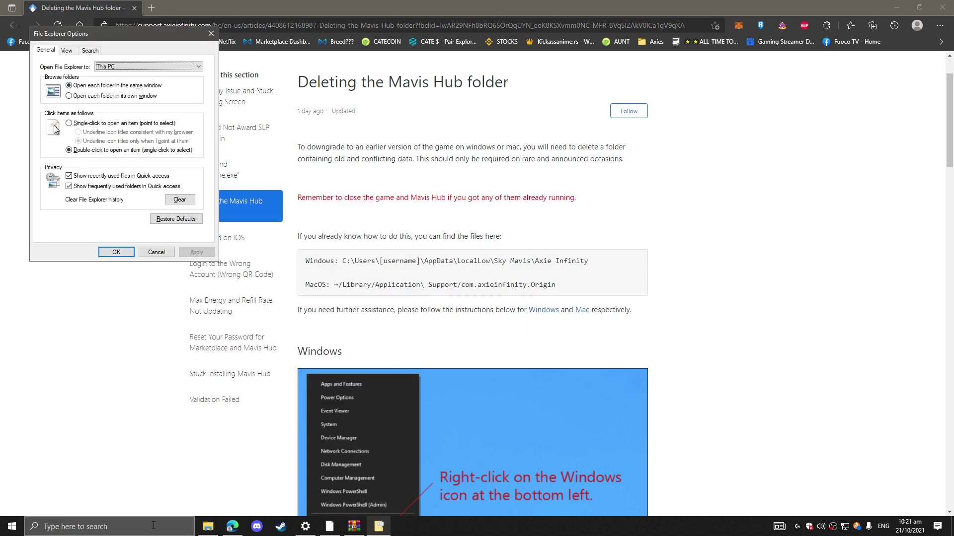
- In File Explorer Options' View settings, turn on 'Show hidden files, folders, and drives' and apply
left_click(83, 527)
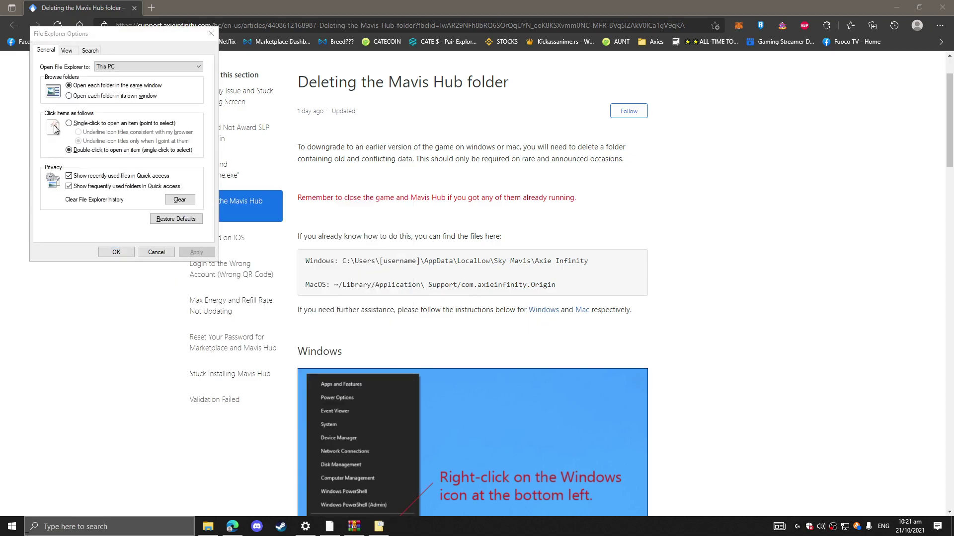
type("folder")
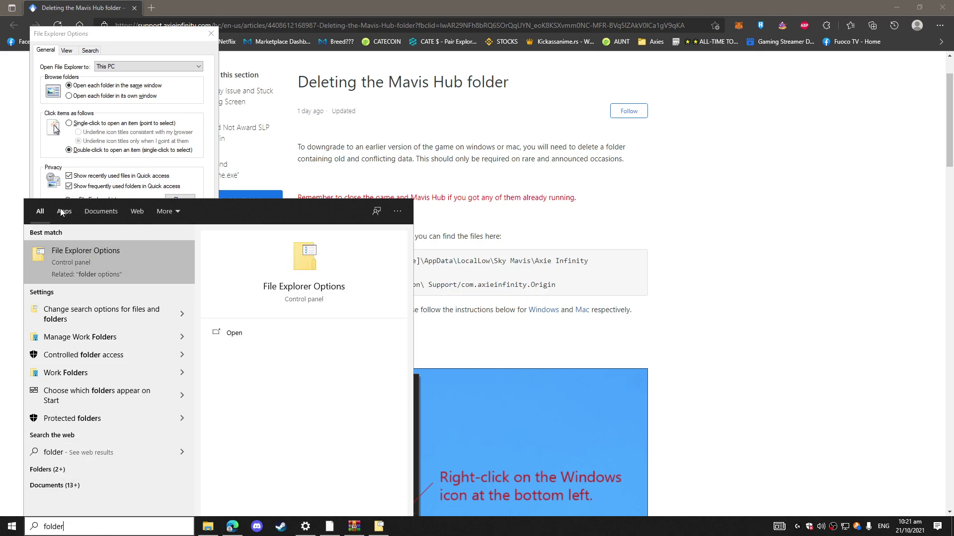
left_click(78, 261)
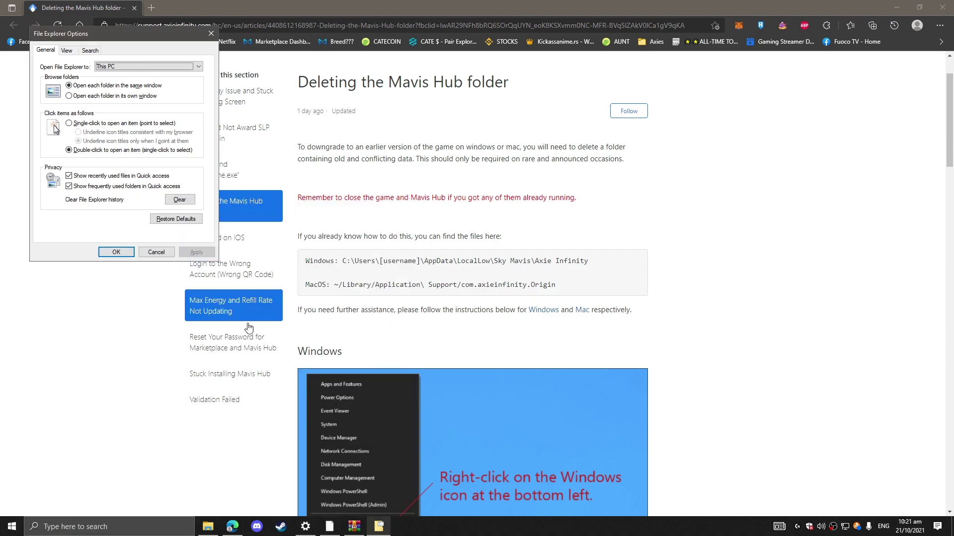
left_click(66, 51)
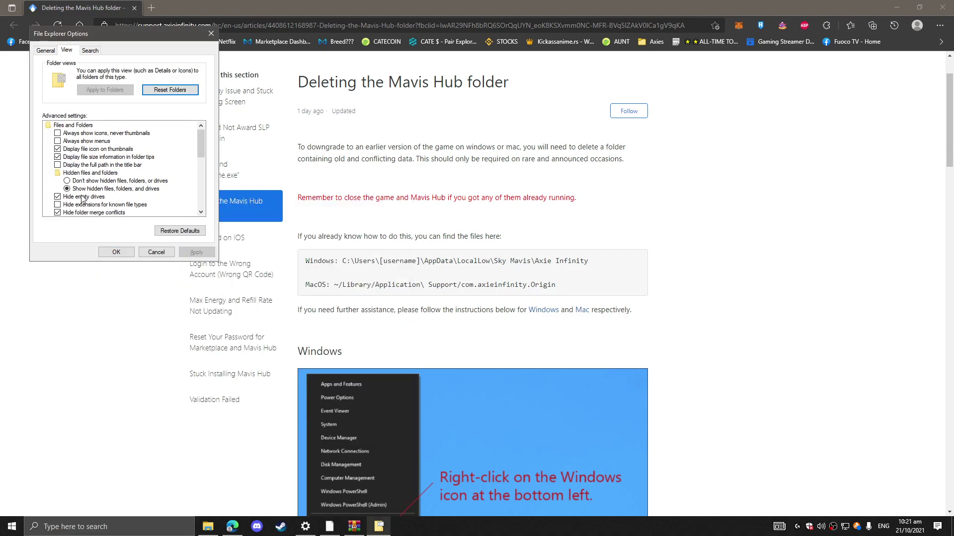
left_click(77, 173)
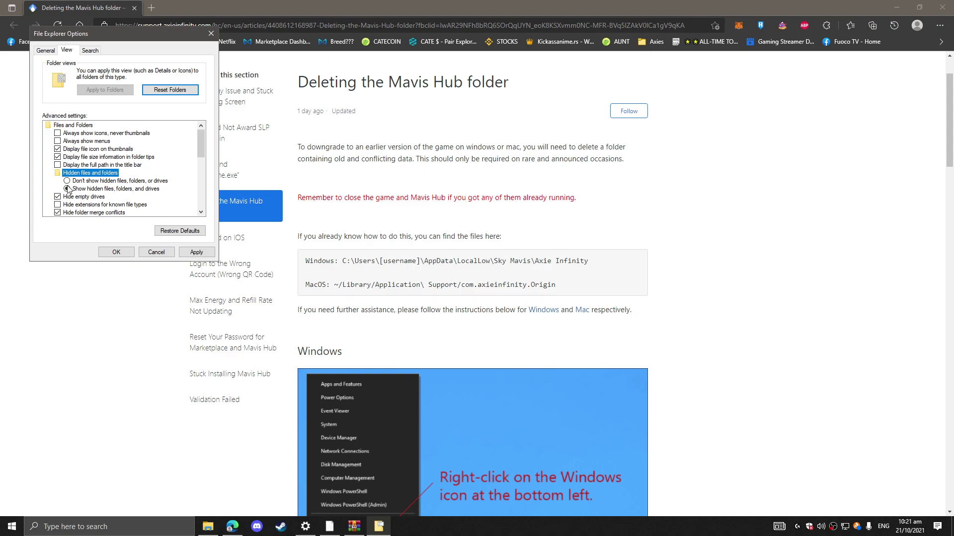
left_click(67, 182)
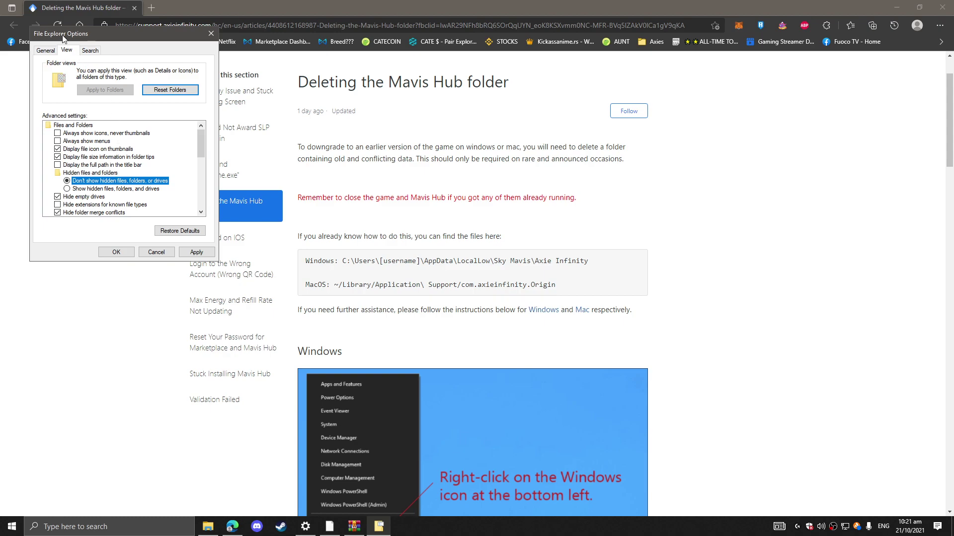
left_click(68, 189)
left_click(196, 252)
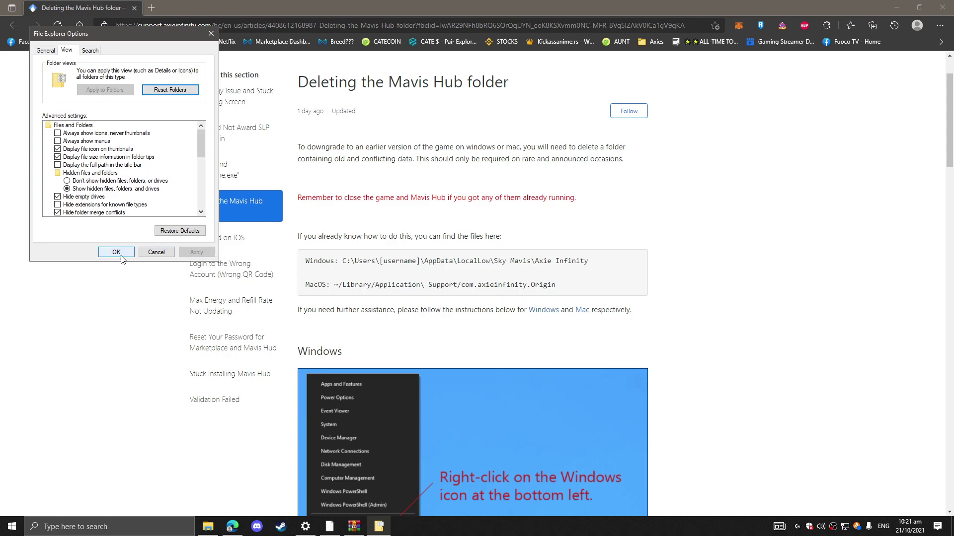
left_click(116, 252)
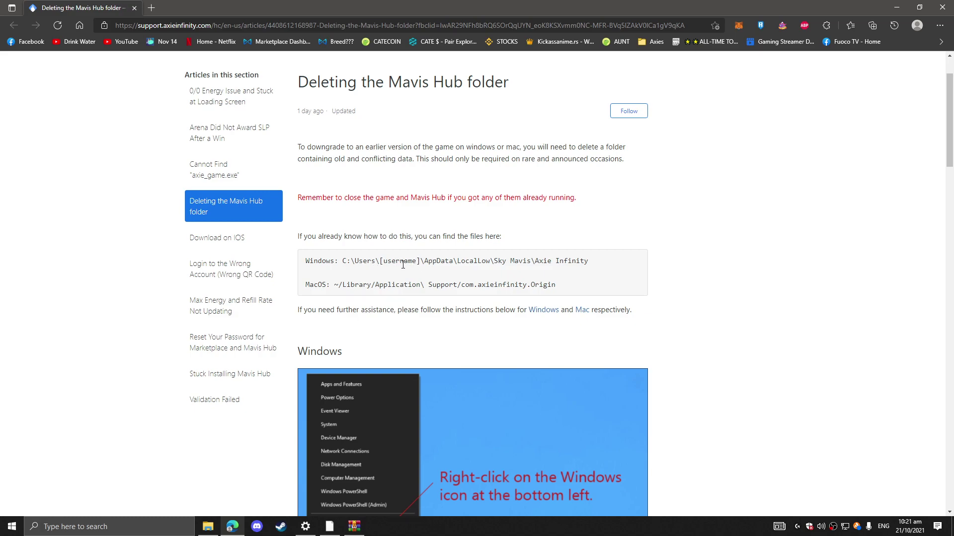
- Recheck the hidden files setting in File Explorer Options and bring up File Explorer's jump list
left_click_drag(379, 262, 455, 262)
left_click(432, 263)
left_click(149, 527)
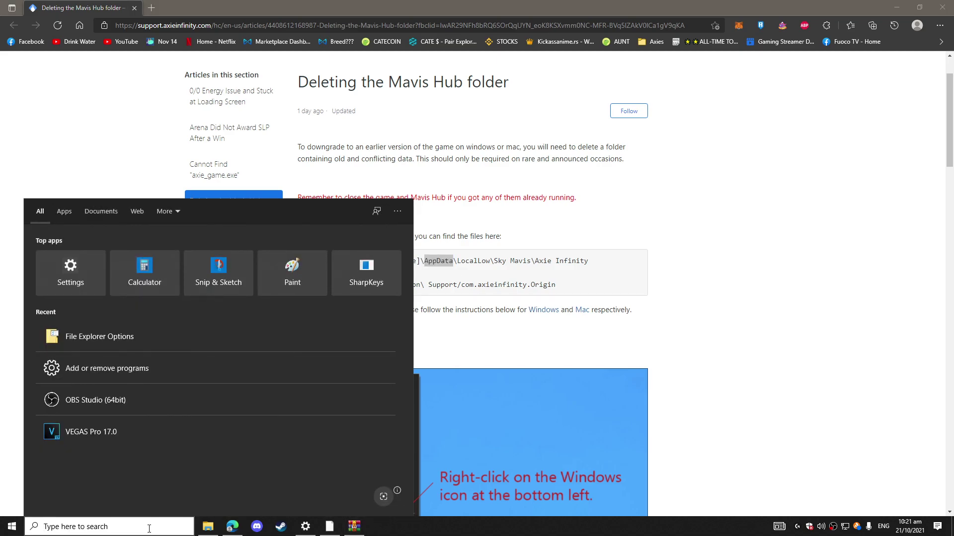
type("f")
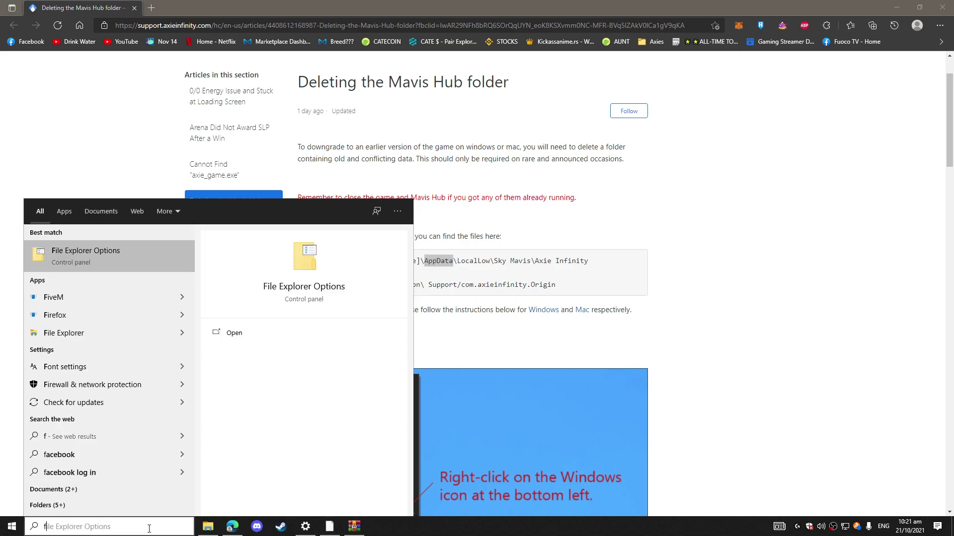
key("Return")
left_click(105, 90)
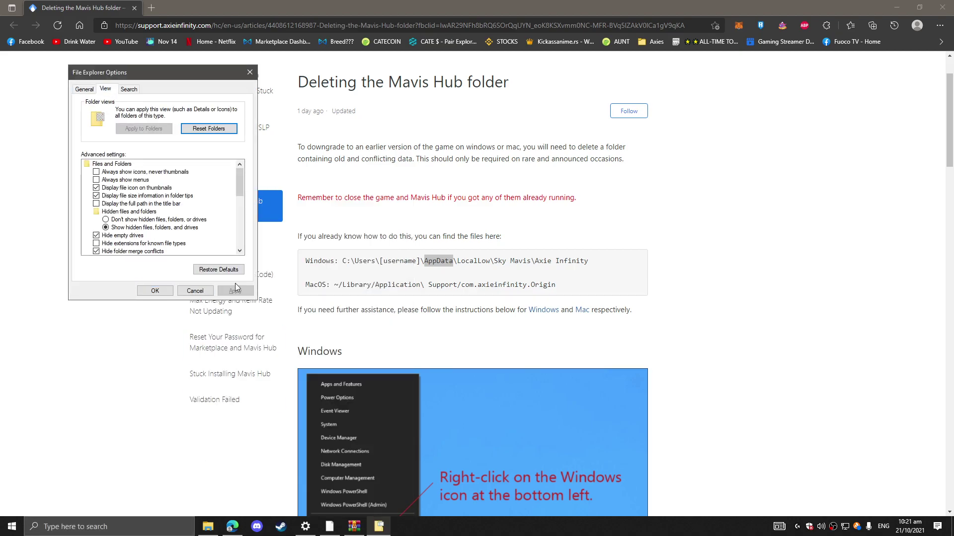
right_click(219, 529)
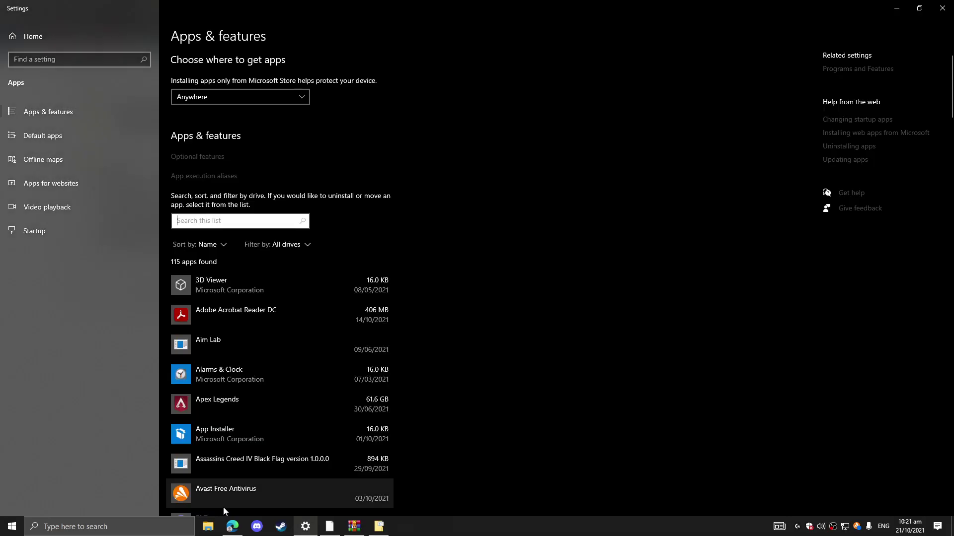
- Browse a maximized File Explorer to C:\Users\User\AppData\LocalLow and select the Sky Mavis folder
left_click(215, 528)
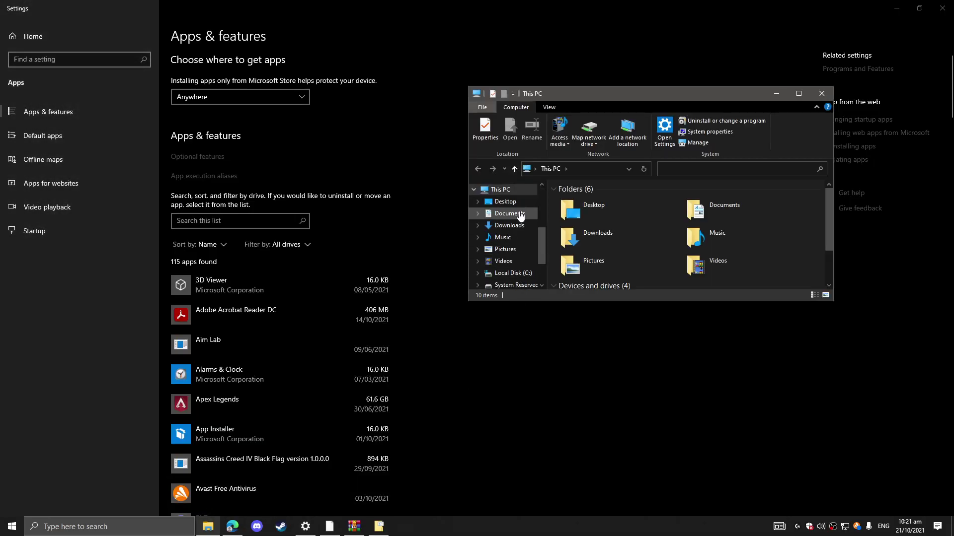
scroll(519, 231, "down", 2)
left_click(514, 233)
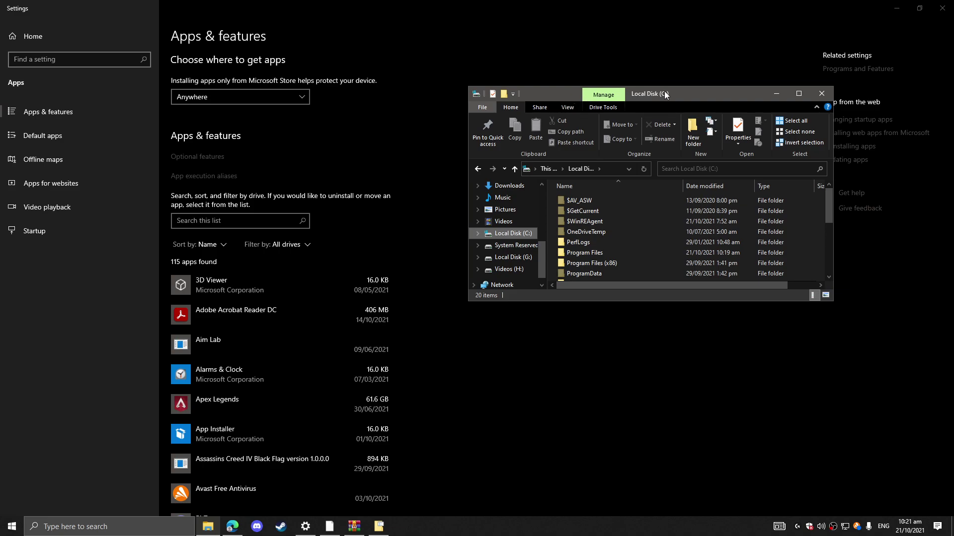
double_click(570, 94)
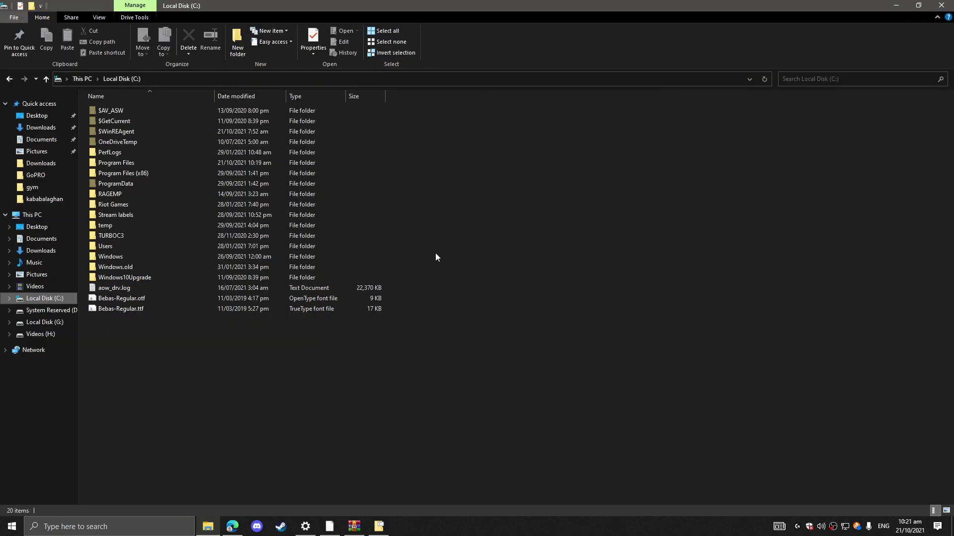
double_click(120, 246)
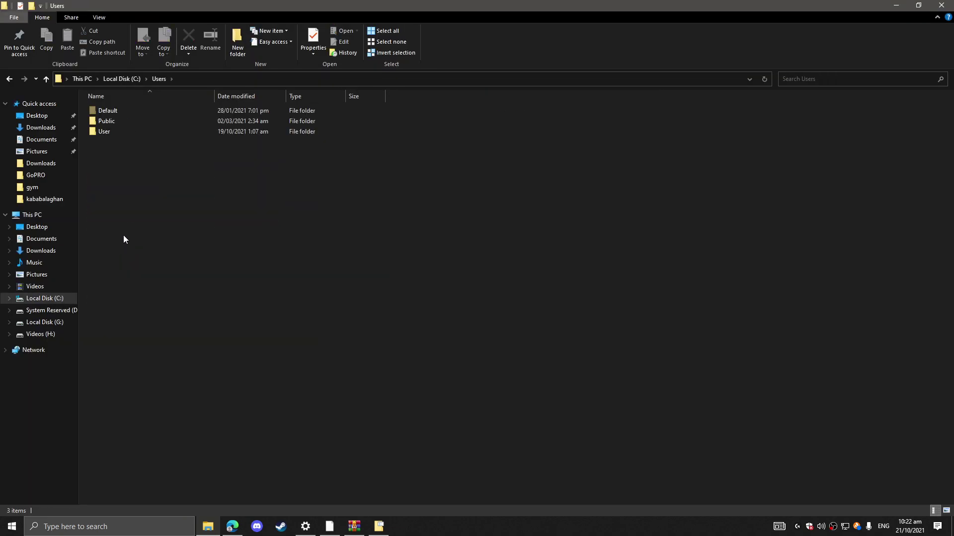
double_click(104, 133)
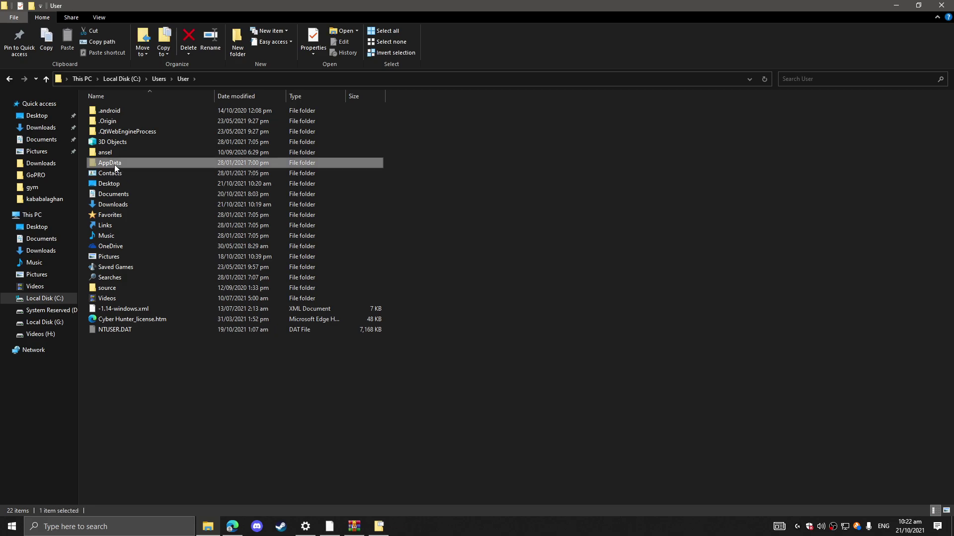
double_click(114, 165)
double_click(119, 124)
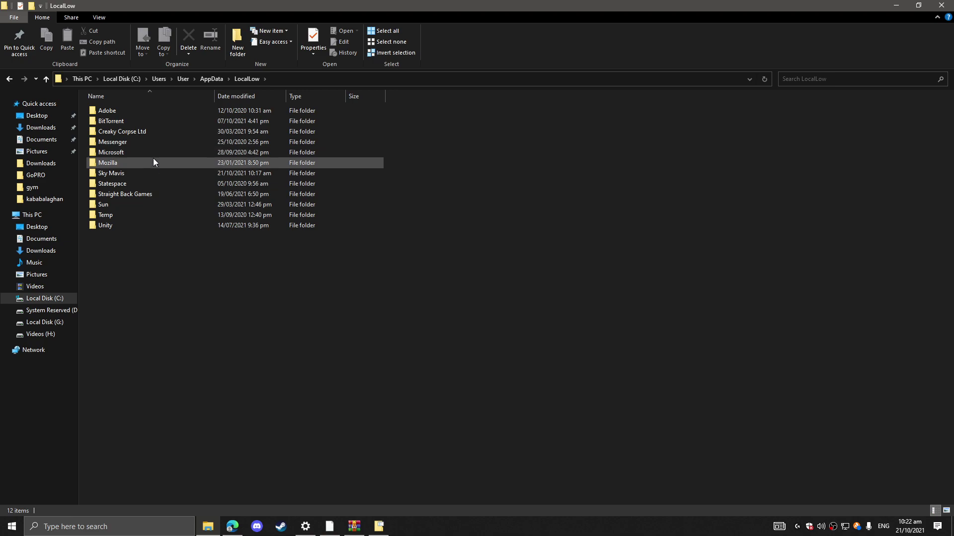
left_click(149, 173)
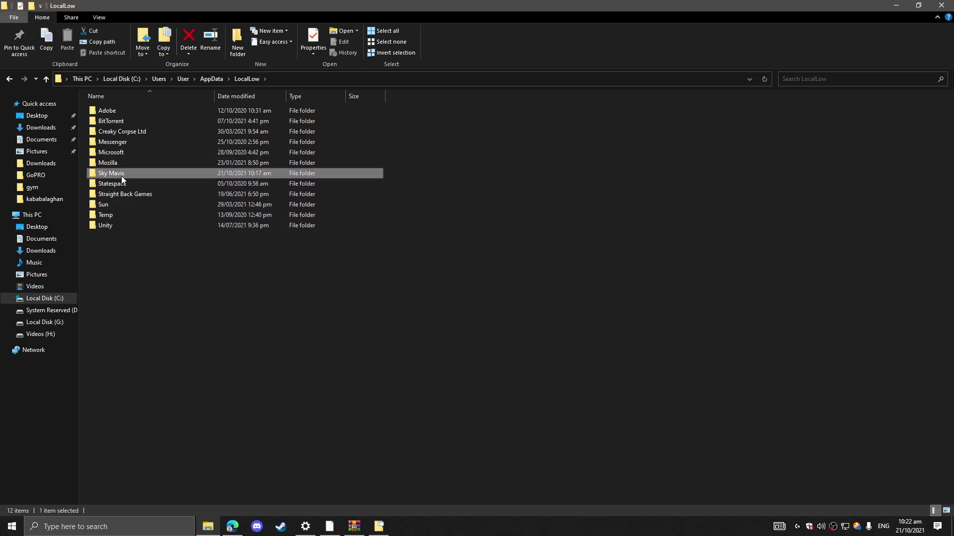
- Delete the selected Sky Mavis folder (2.58 GB) to the Recycle Bin
key("Delete")
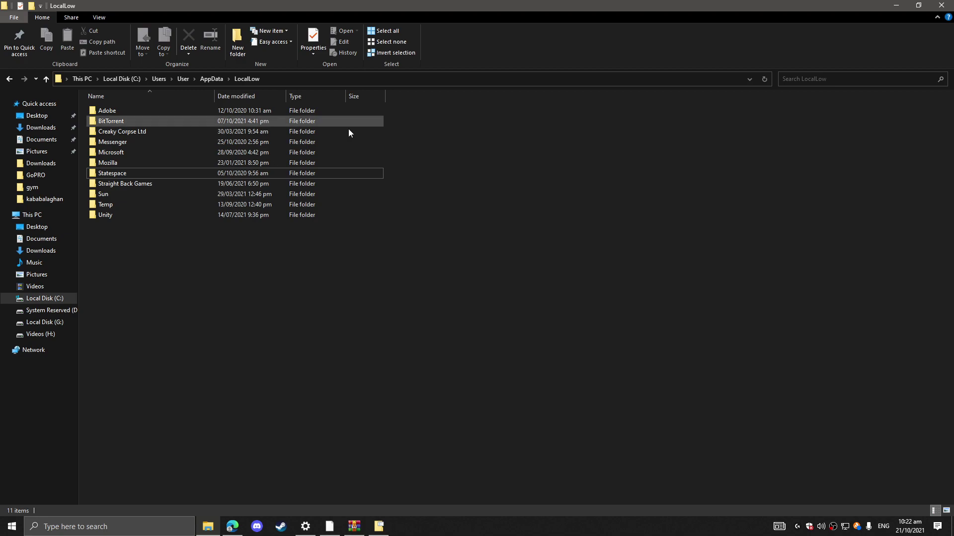
- Run mavis_hub_setup.exe from the mavis_hub archive in WinRAR, then minimise WinRAR during installation
left_click(350, 528)
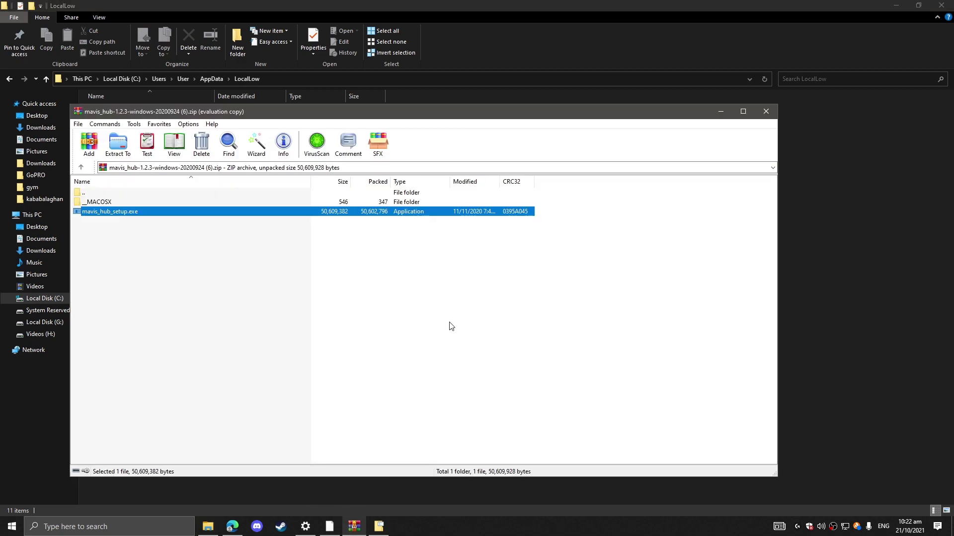
double_click(125, 212)
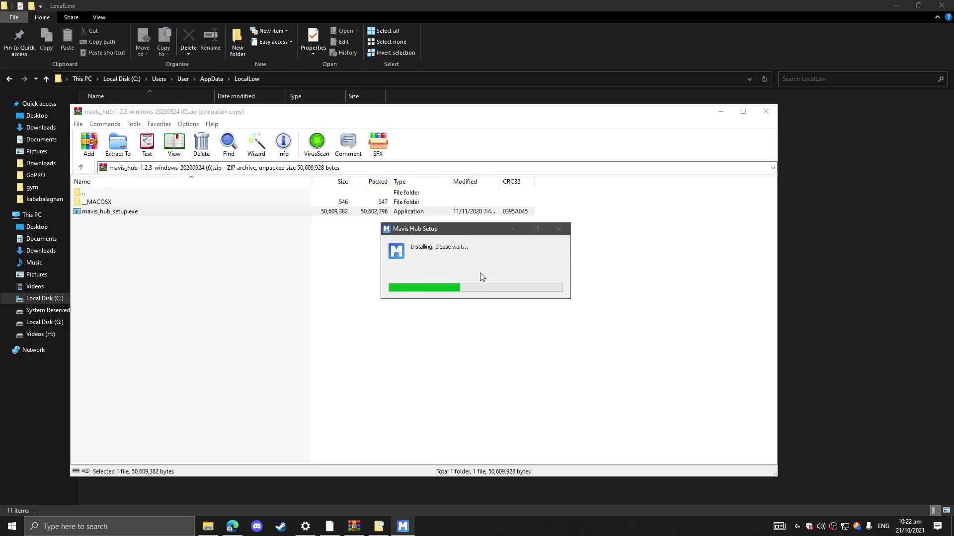
left_click(721, 111)
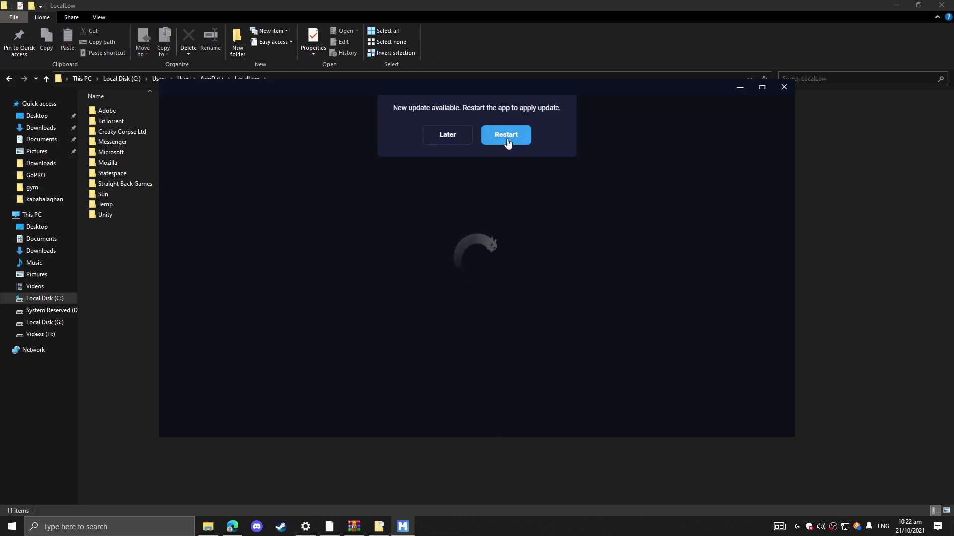
- Restart the reinstalled Mavis Hub for its update, then play Axie Infinity to the main menu
left_click(505, 136)
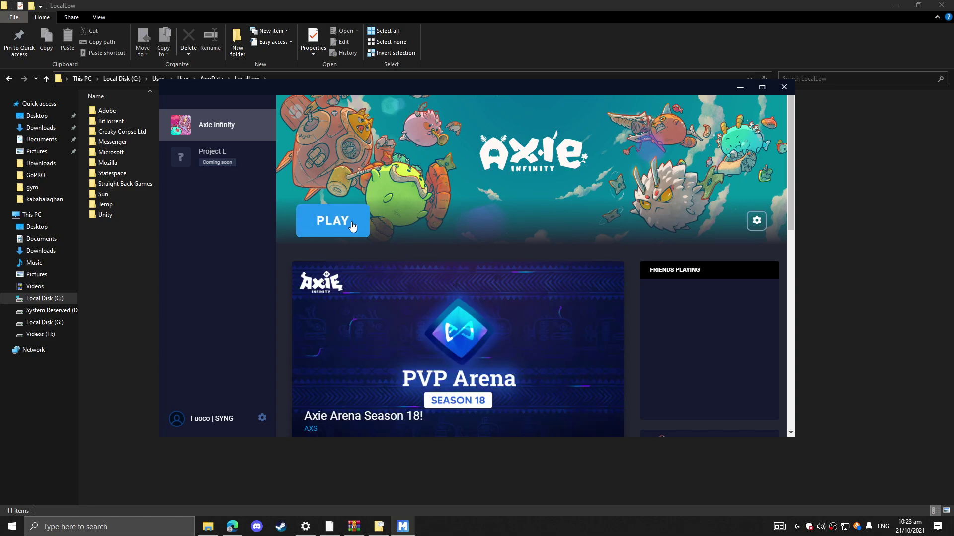
left_click(352, 226)
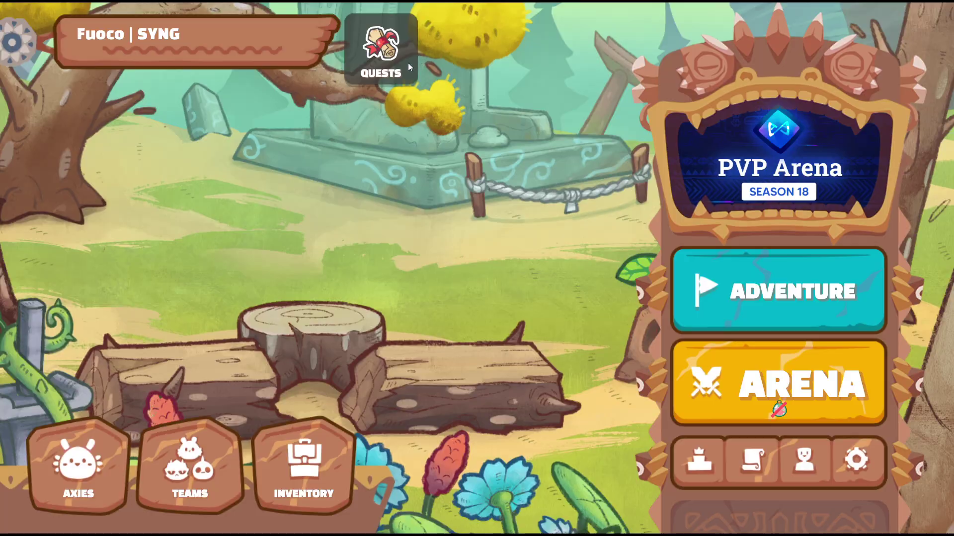
- Claim the daily check-in quest from the Quests list, then close the list
left_click(392, 62)
left_click(879, 40)
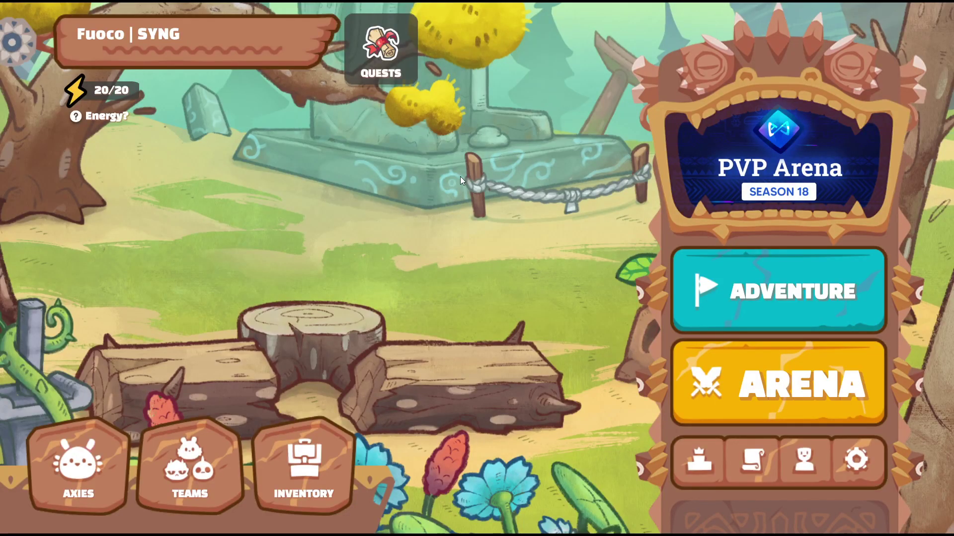
left_click(407, 46)
left_click(415, 307)
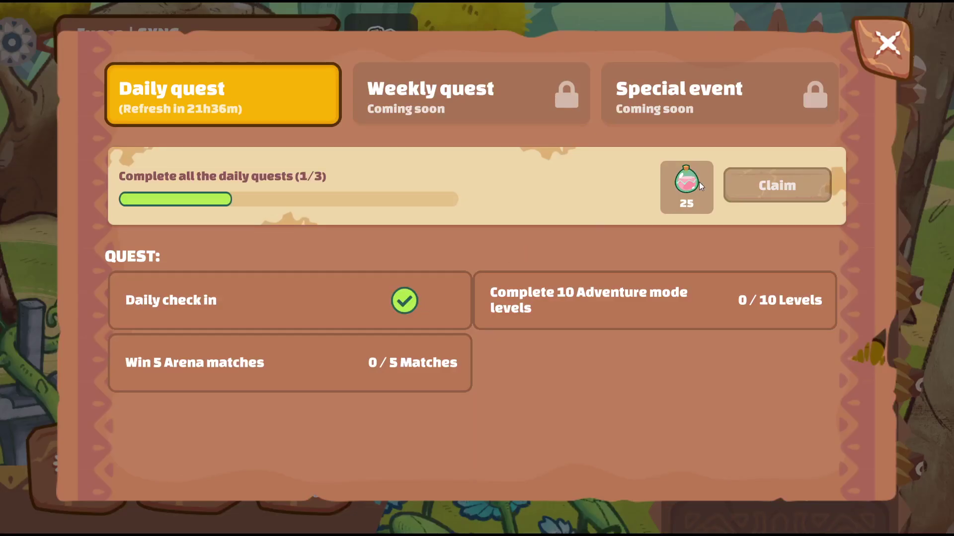
left_click(884, 40)
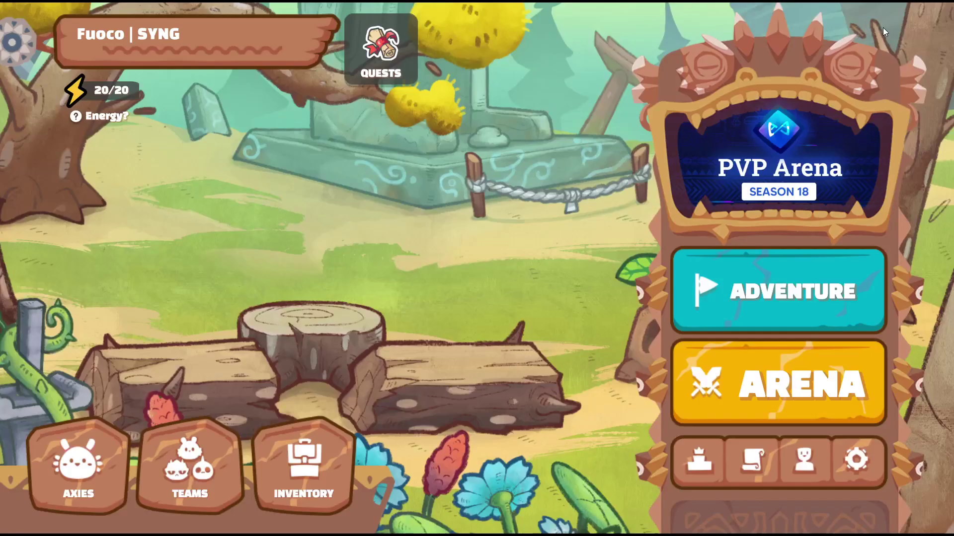
- Pick a level on the Adventure map, then return to the main lobby
left_click(700, 291)
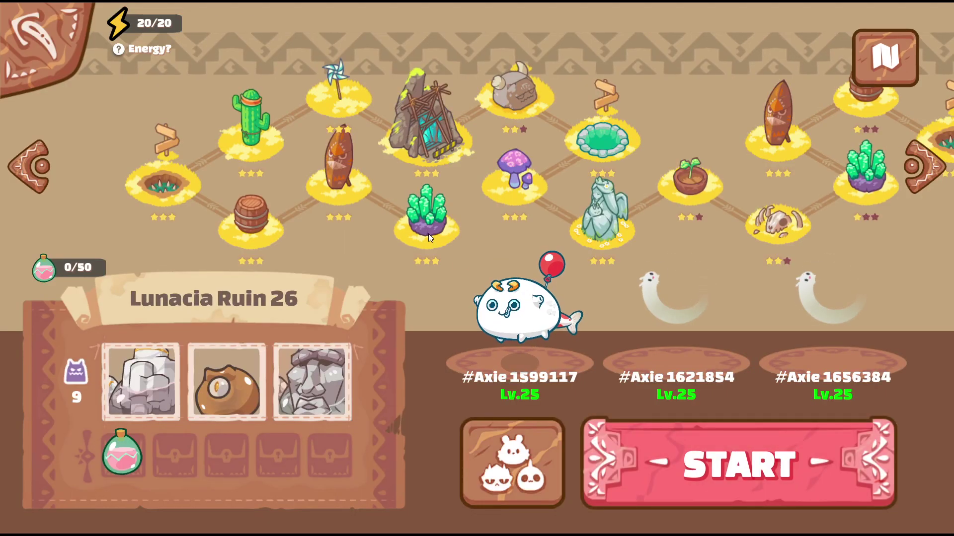
left_click(428, 233)
left_click(62, 55)
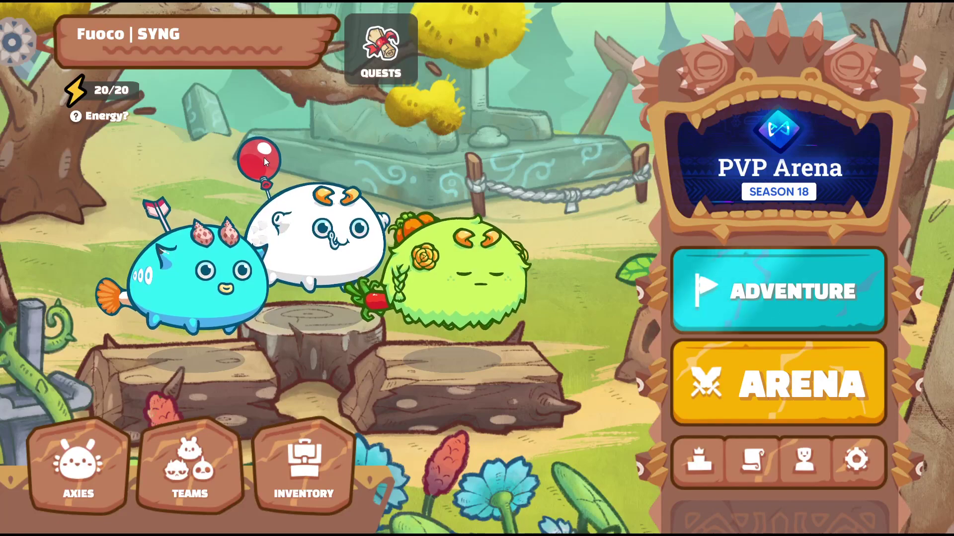